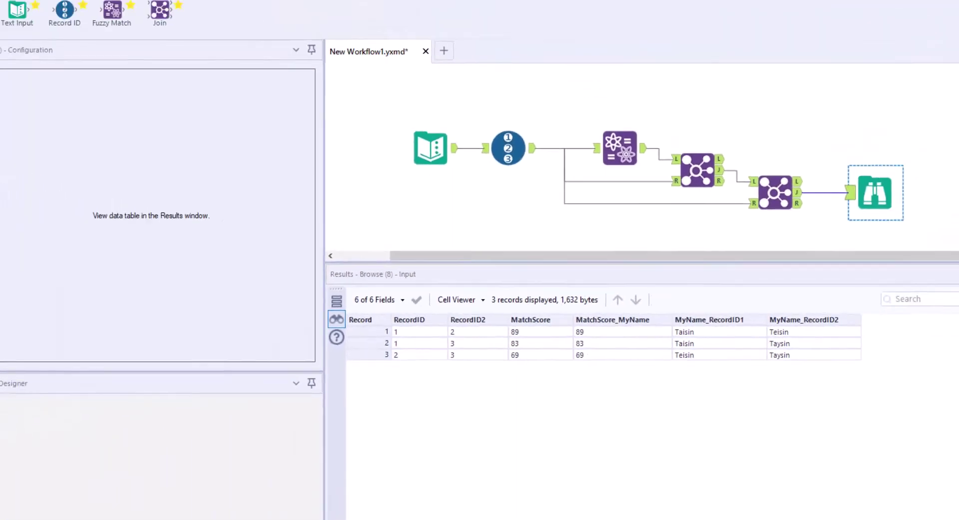
Add a Company column with the value casaGeo to the Text Input data
{"action": "left_click", "coordinate": [451, 161]}
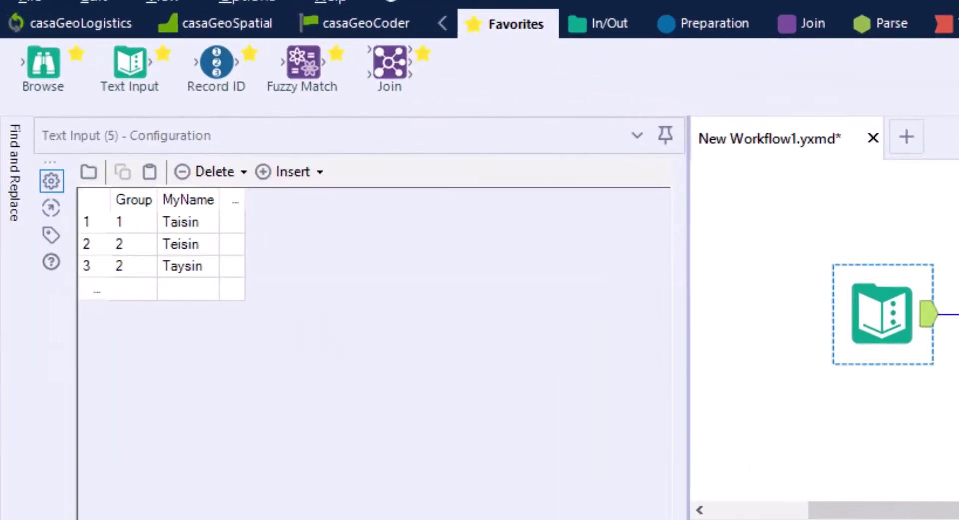
{"action": "left_click", "coordinate": [252, 216]}
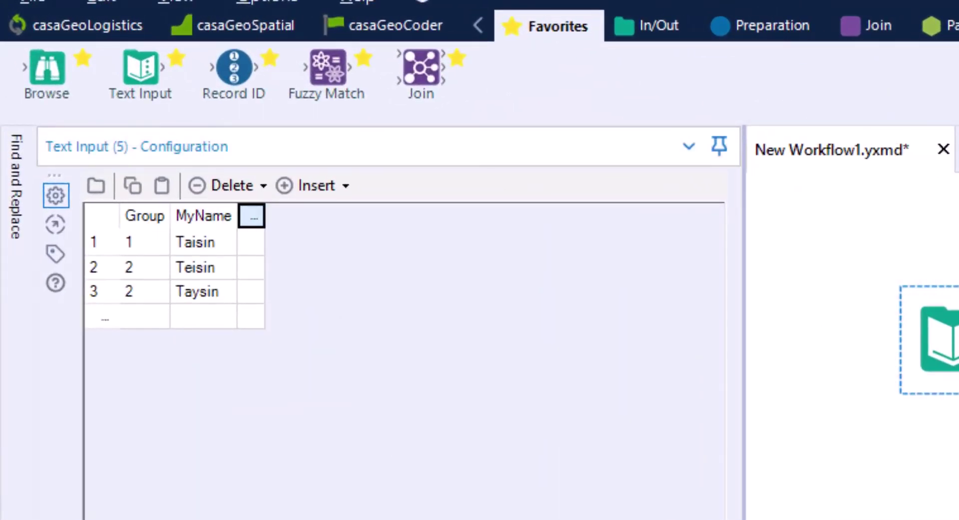
{"action": "type", "text": "Company"}
{"action": "key", "text": "Return"}
{"action": "type", "text": "casaGeo"}
{"action": "key", "text": "Return"}
{"action": "type", "text": "casaGeo"}
{"action": "key", "text": "Return"}
{"action": "type", "text": "casaGeo"}
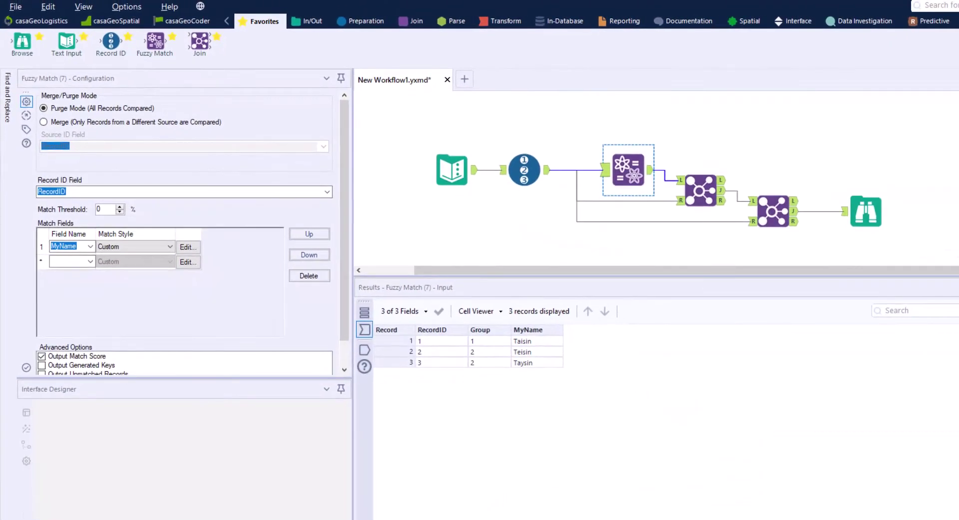
Match Company as a second Fuzzy Match field with no key generation and Best Of Jaro & Levenshtein, then run
{"action": "left_click", "coordinate": [90, 262]}
{"action": "left_click", "coordinate": [65, 276]}
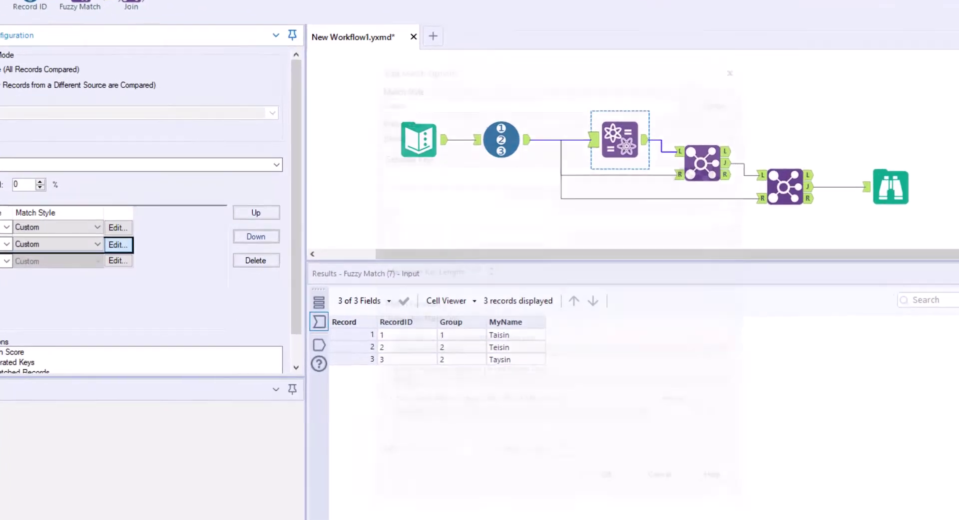
{"action": "left_click", "coordinate": [188, 261]}
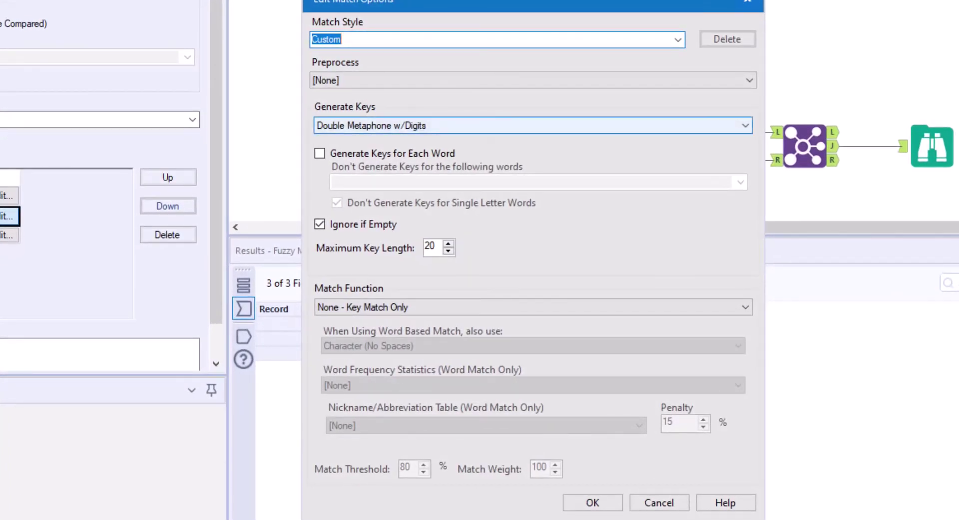
{"action": "left_click", "coordinate": [533, 125]}
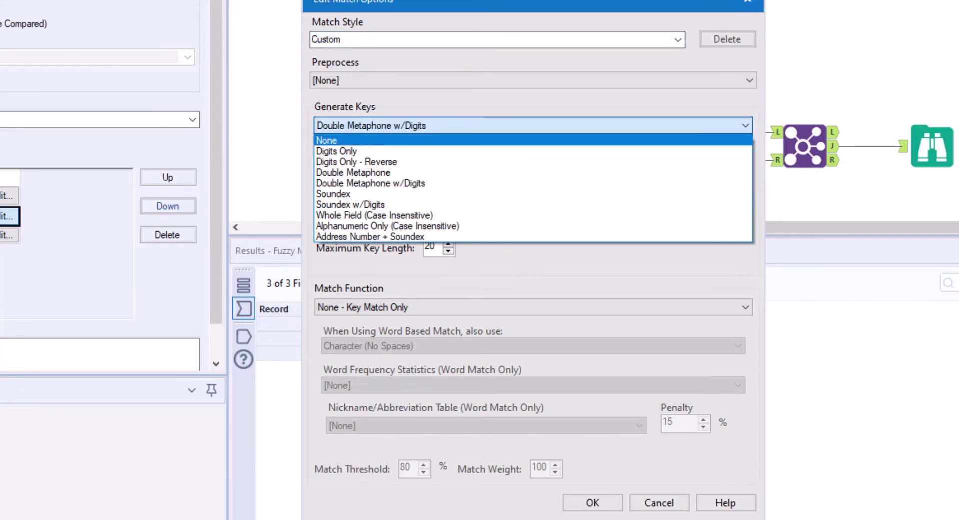
{"action": "left_click", "coordinate": [327, 141]}
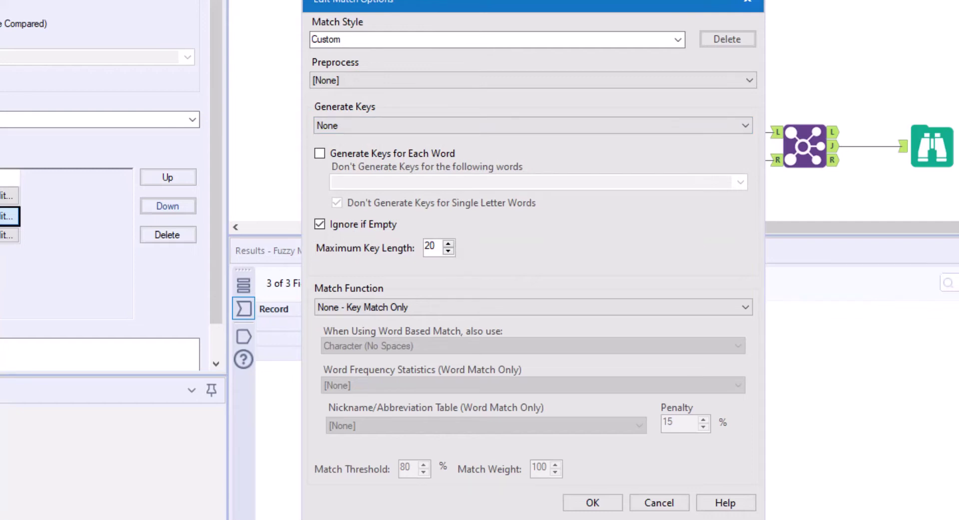
{"action": "key", "text": "Down"}
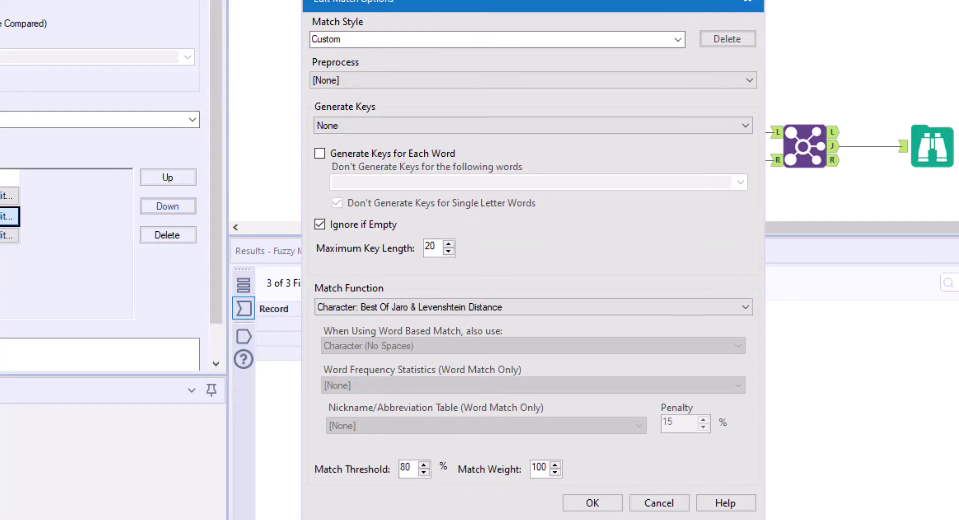
{"action": "left_click", "coordinate": [592, 502]}
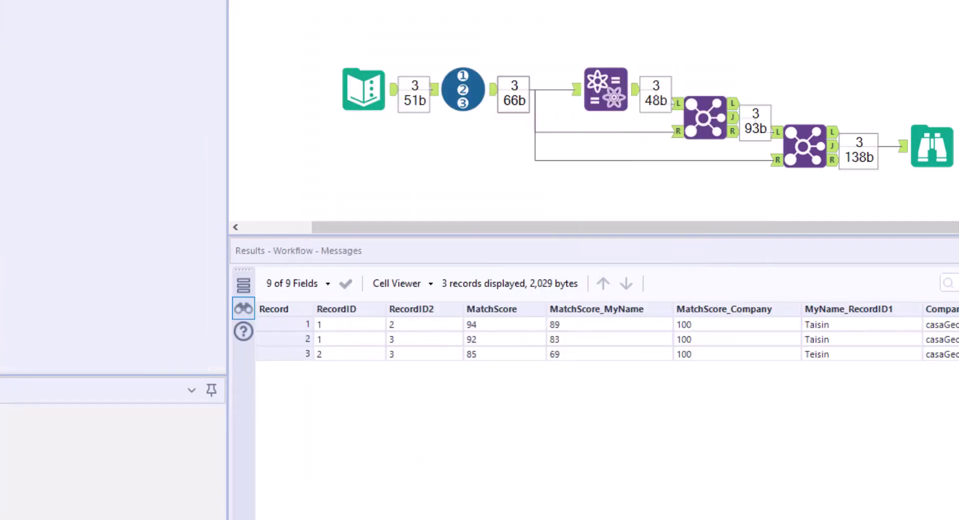
{"action": "left_click", "coordinate": [924, 145]}
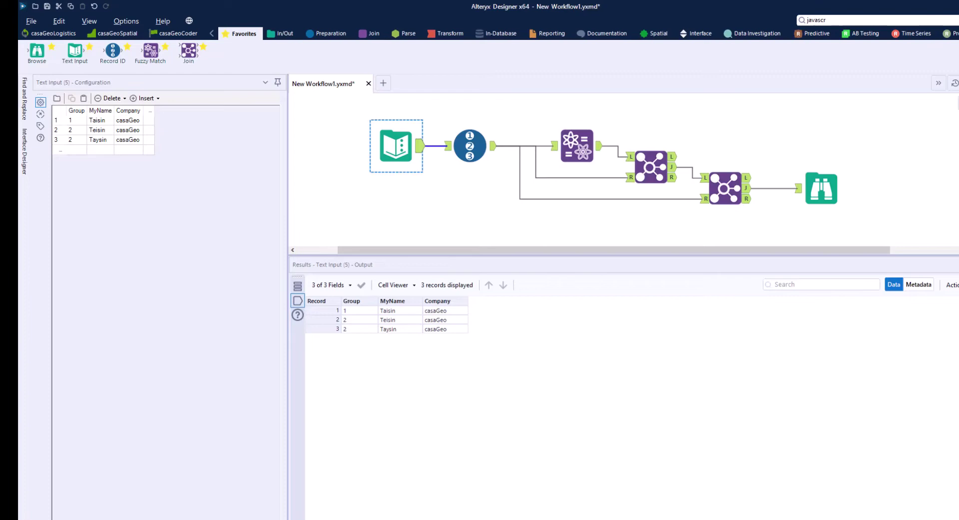
Change the Company match field's weight from 100 to 50 and rerun the workflow
{"action": "left_click", "coordinate": [577, 146]}
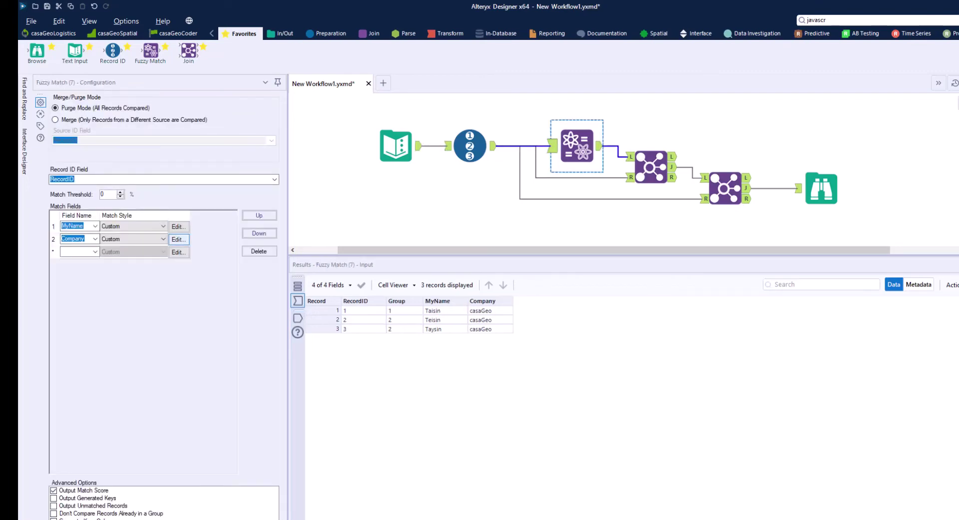
{"action": "left_click", "coordinate": [179, 239]}
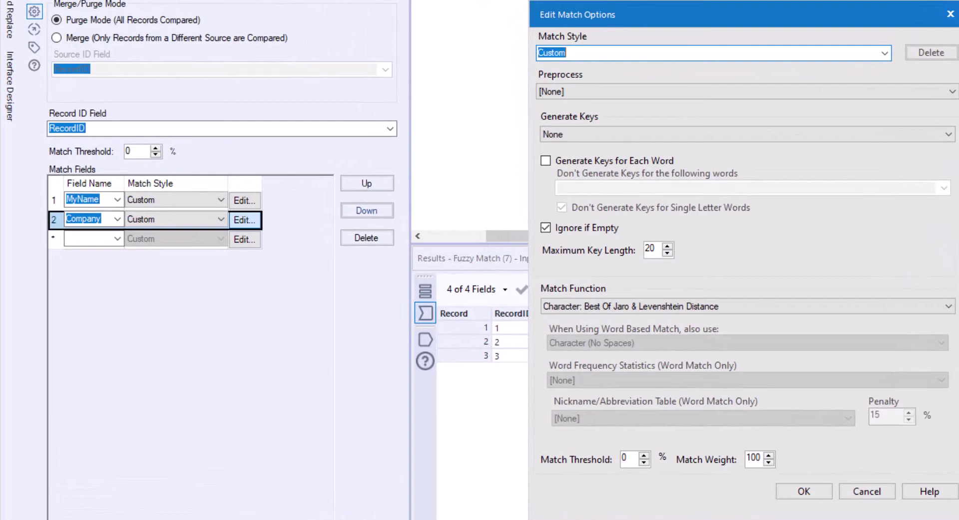
{"action": "left_click", "coordinate": [758, 458]}
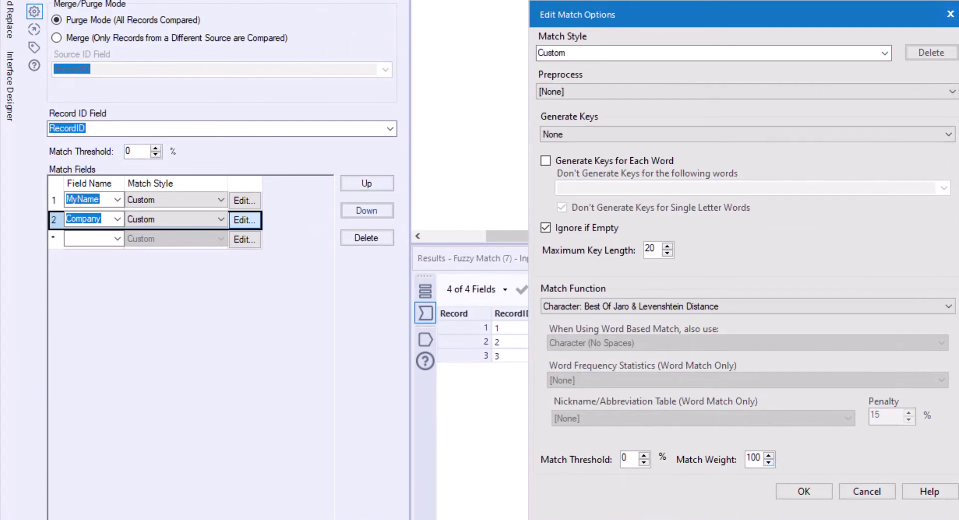
{"action": "key", "text": "BackSpace"}
{"action": "key", "text": "BackSpace"}
{"action": "key", "text": "BackSpace"}
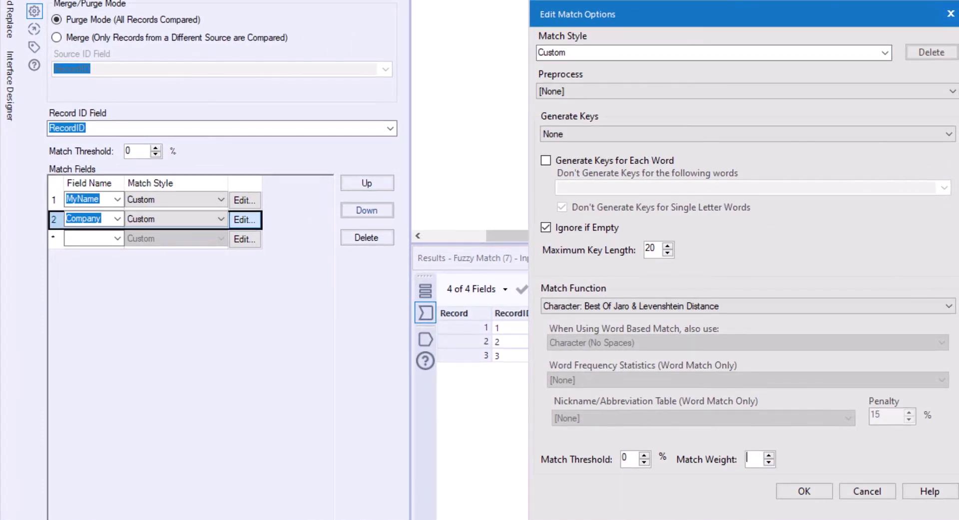
{"action": "type", "text": "50"}
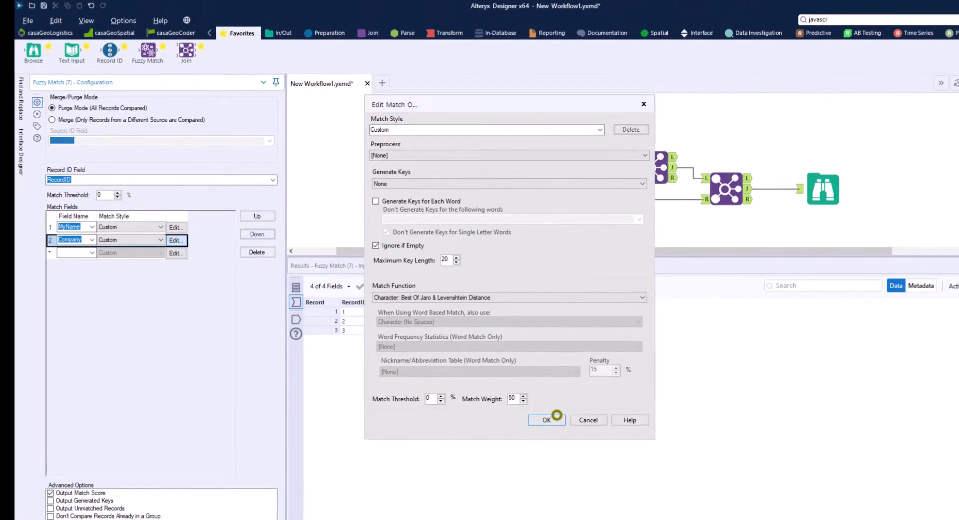
{"action": "left_click", "coordinate": [804, 491]}
{"action": "key", "text": "ctrl+r"}
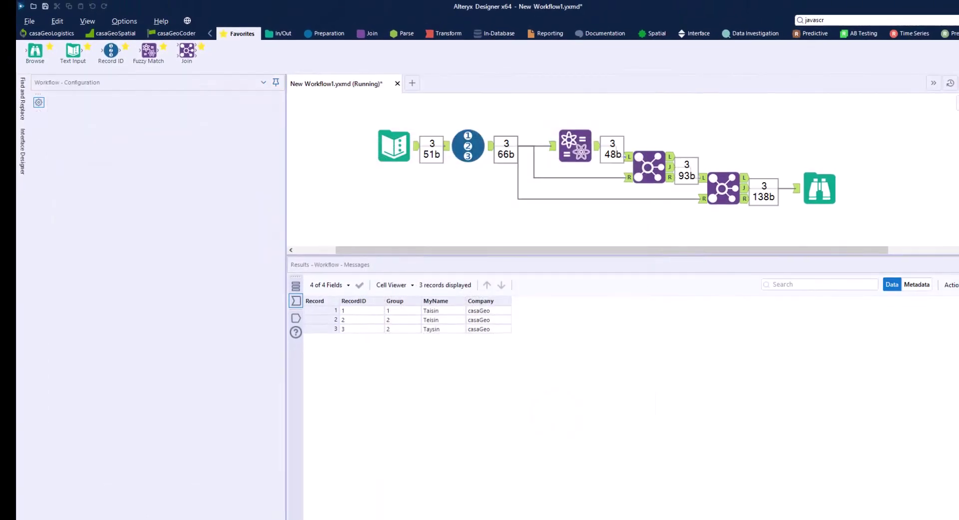
Open the Browse results to see the weighted total MatchScores of 93, 89 and 80
{"action": "left_click", "coordinate": [819, 188]}
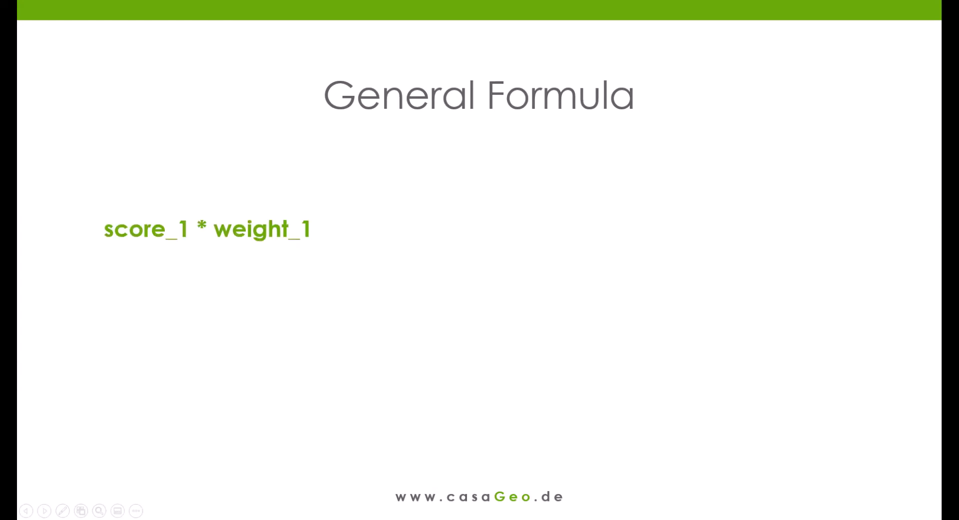
Build the formula up to score_1 * weight_1 + score_2 * weight_2
{"action": "key", "text": "Right"}
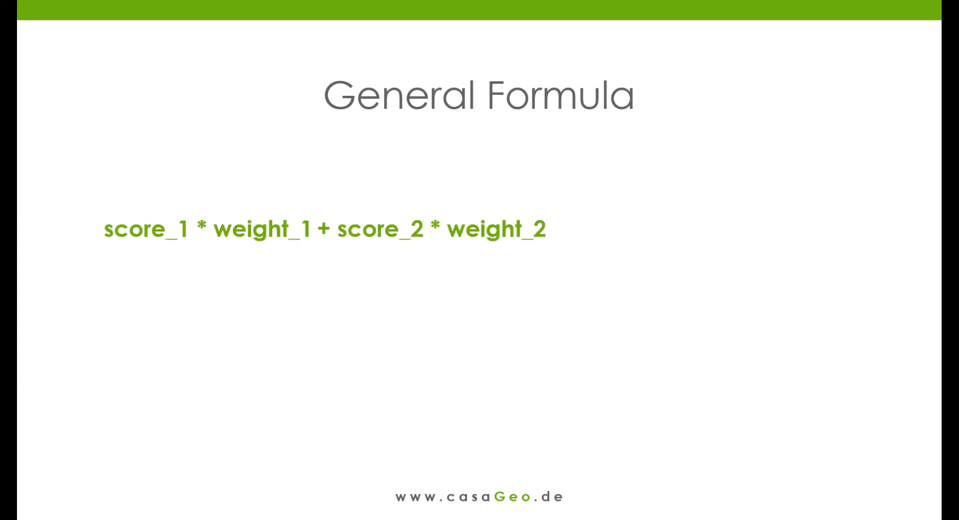
{"action": "key", "text": "Right"}
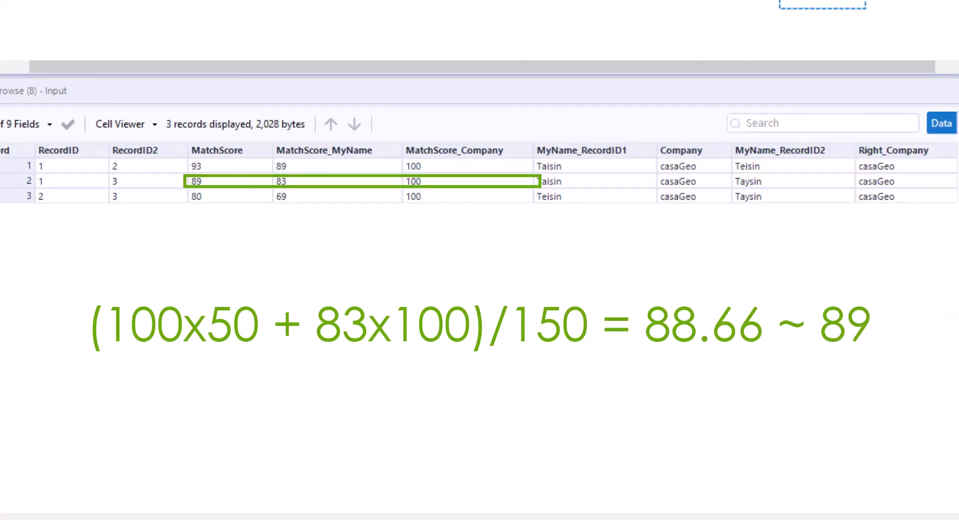
Advance past the worked score calculation slide
{"action": "key", "text": "Right"}
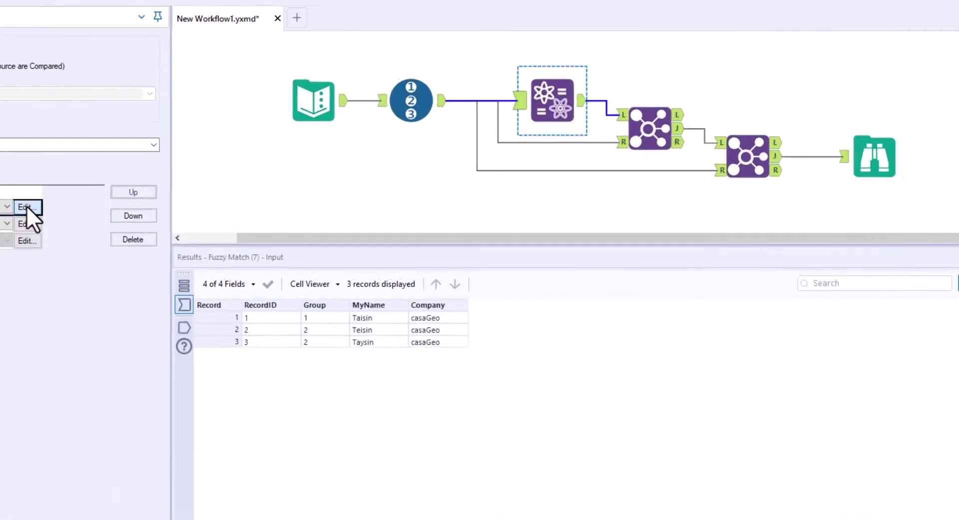
Switch MyName to Character: Levenshtein Distance, rerun, and check the resulting scores
{"action": "left_click", "coordinate": [166, 213]}
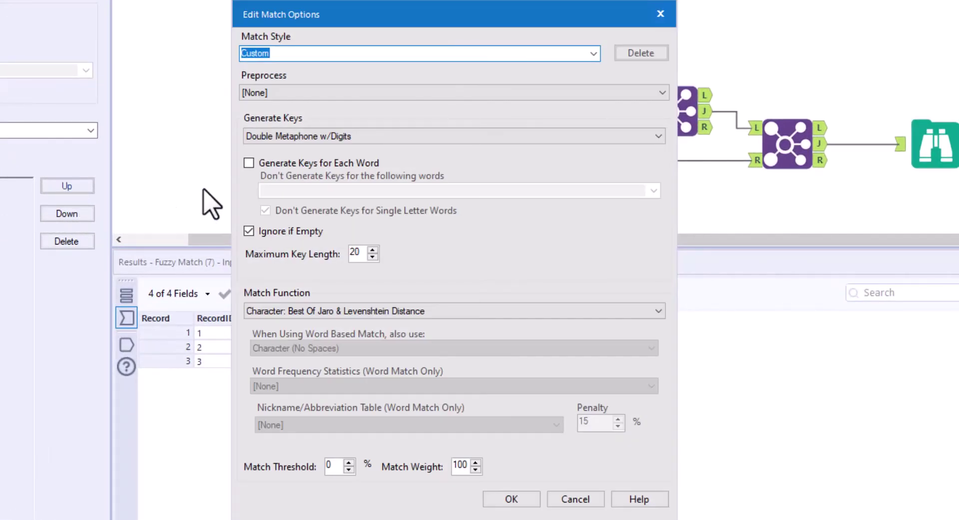
{"action": "left_click", "coordinate": [658, 312]}
{"action": "left_click", "coordinate": [434, 336]}
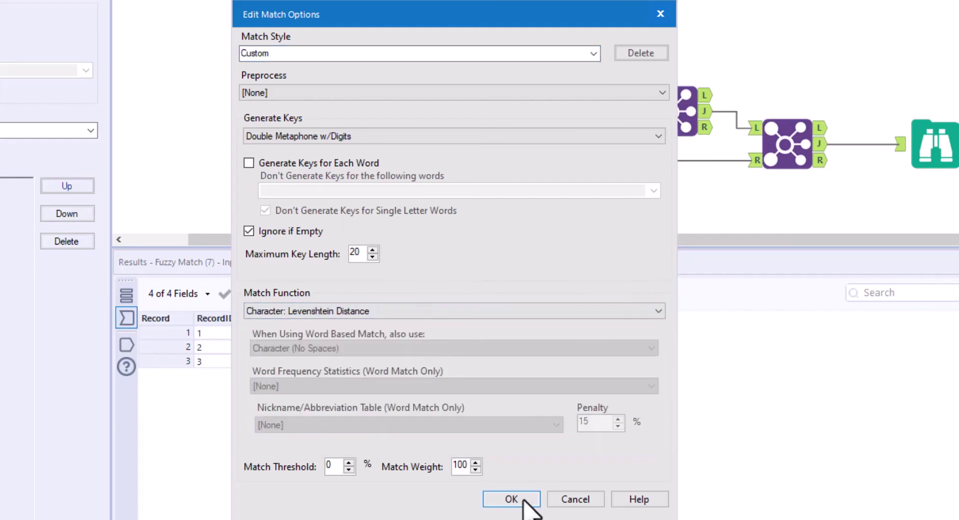
{"action": "left_click", "coordinate": [510, 500]}
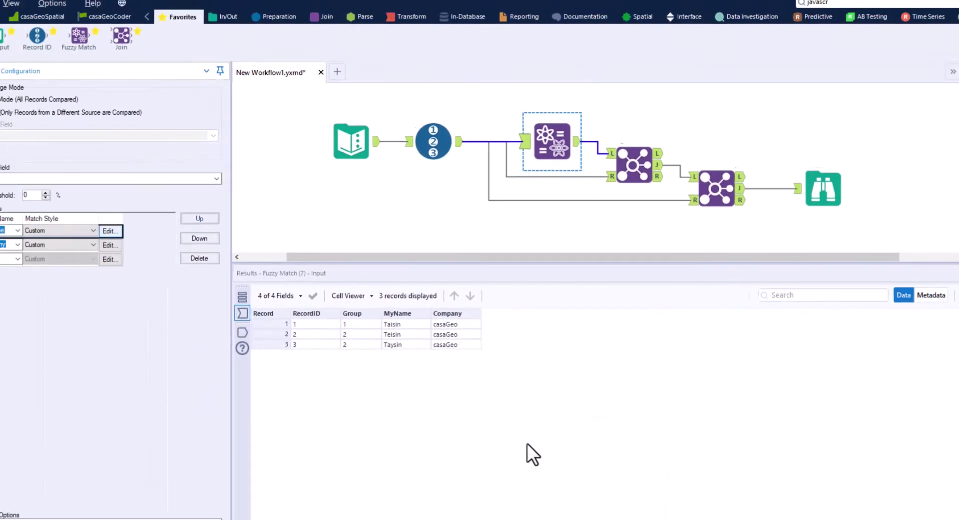
{"action": "left_click", "coordinate": [949, 99]}
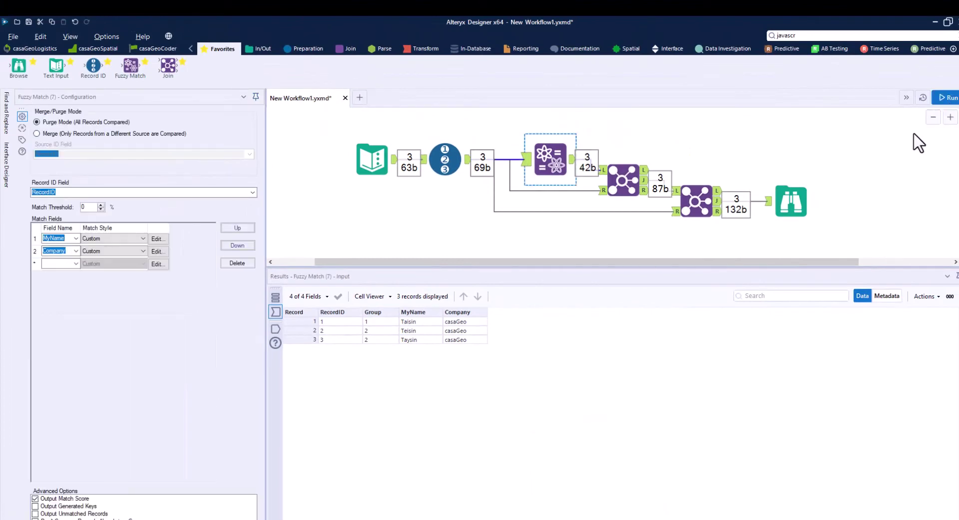
{"action": "left_click", "coordinate": [791, 202]}
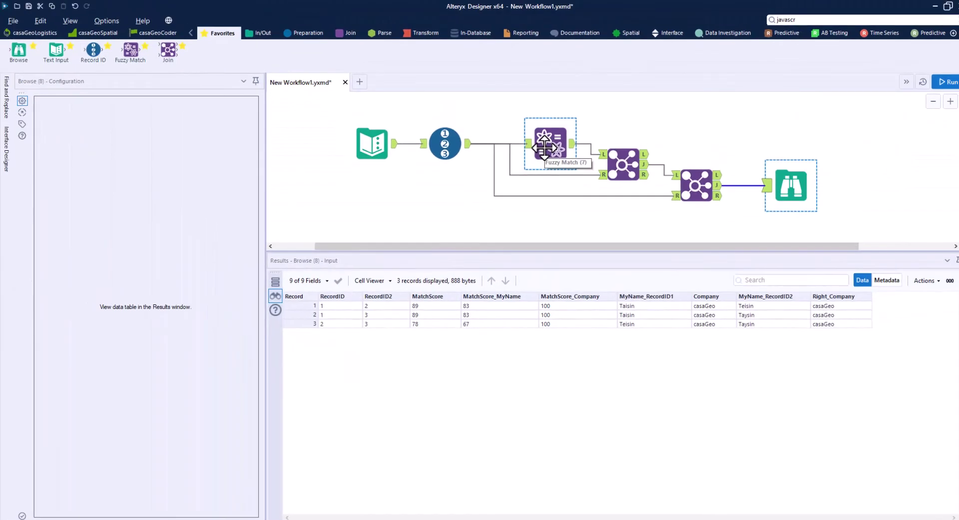
Set MyName to Character: Jaro Distance and rerun, giving totals of 93, 88 and 80
{"action": "left_click", "coordinate": [543, 148]}
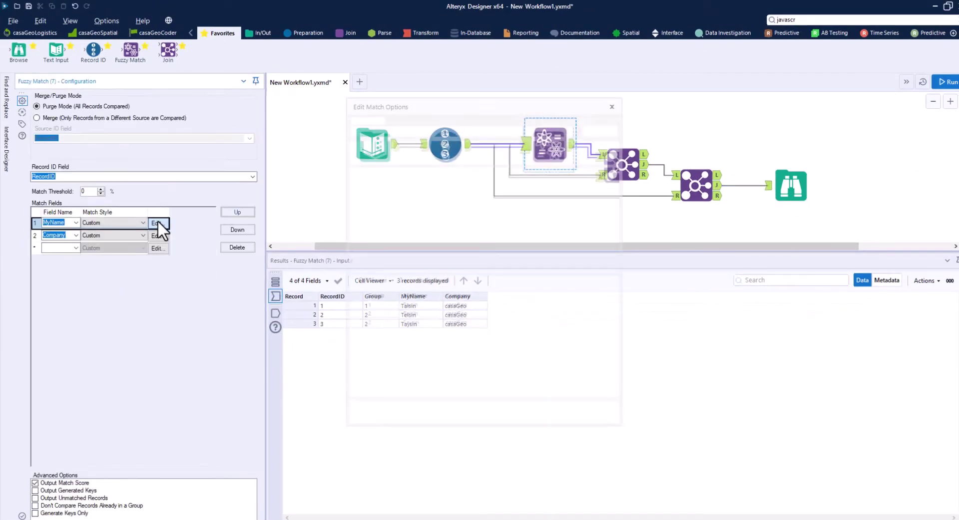
{"action": "left_click", "coordinate": [158, 220]}
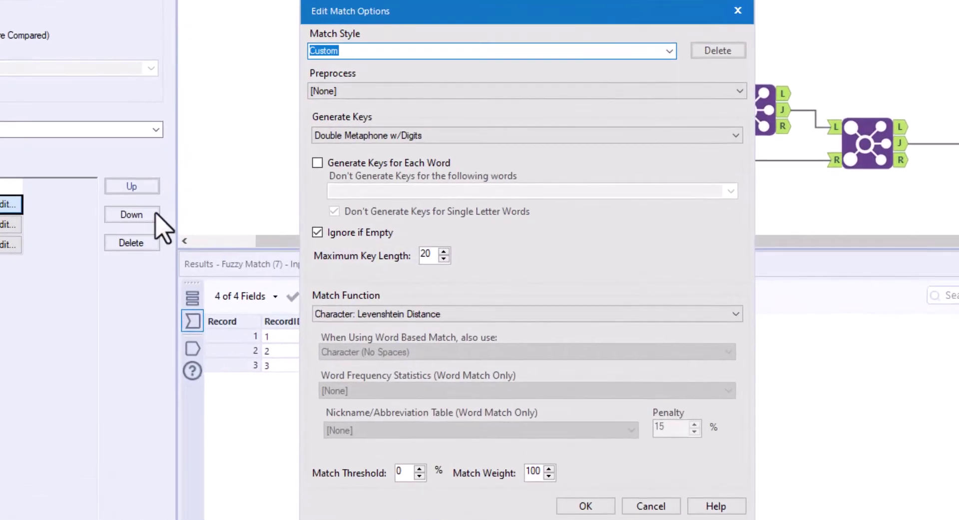
{"action": "left_click", "coordinate": [484, 314]}
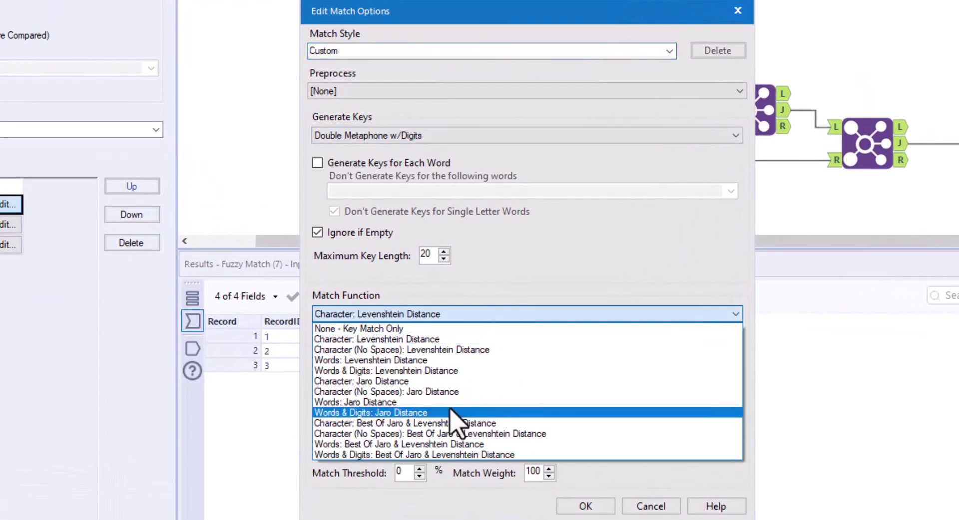
{"action": "left_click", "coordinate": [447, 383]}
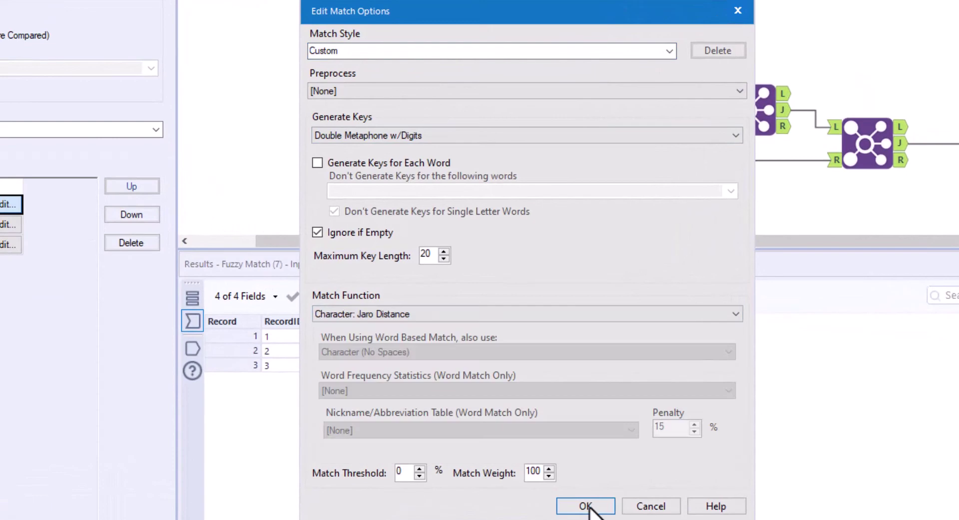
{"action": "left_click", "coordinate": [586, 506]}
{"action": "left_click", "coordinate": [943, 82]}
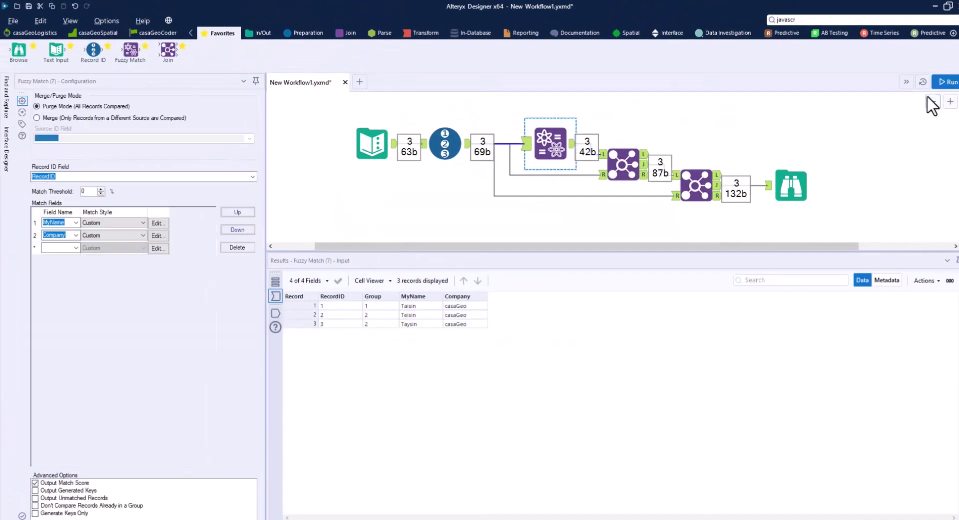
{"action": "left_click", "coordinate": [798, 183]}
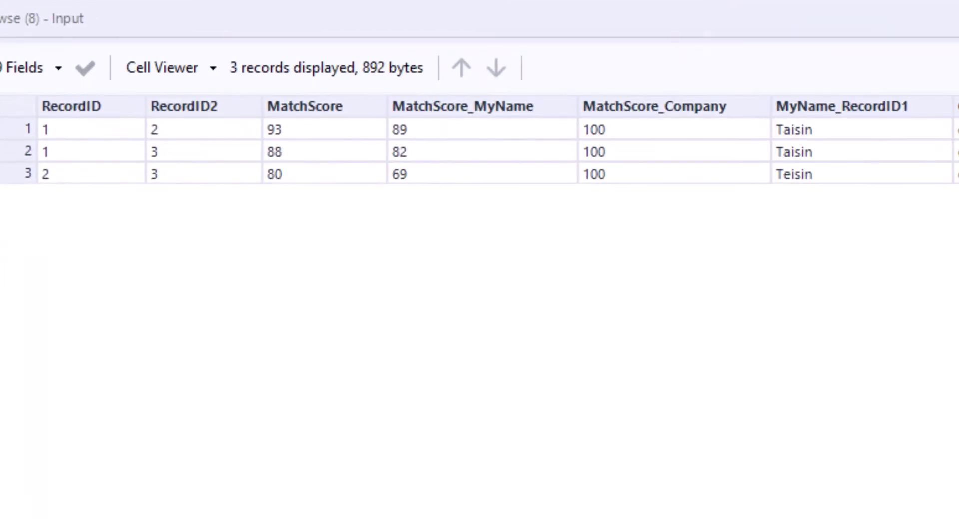